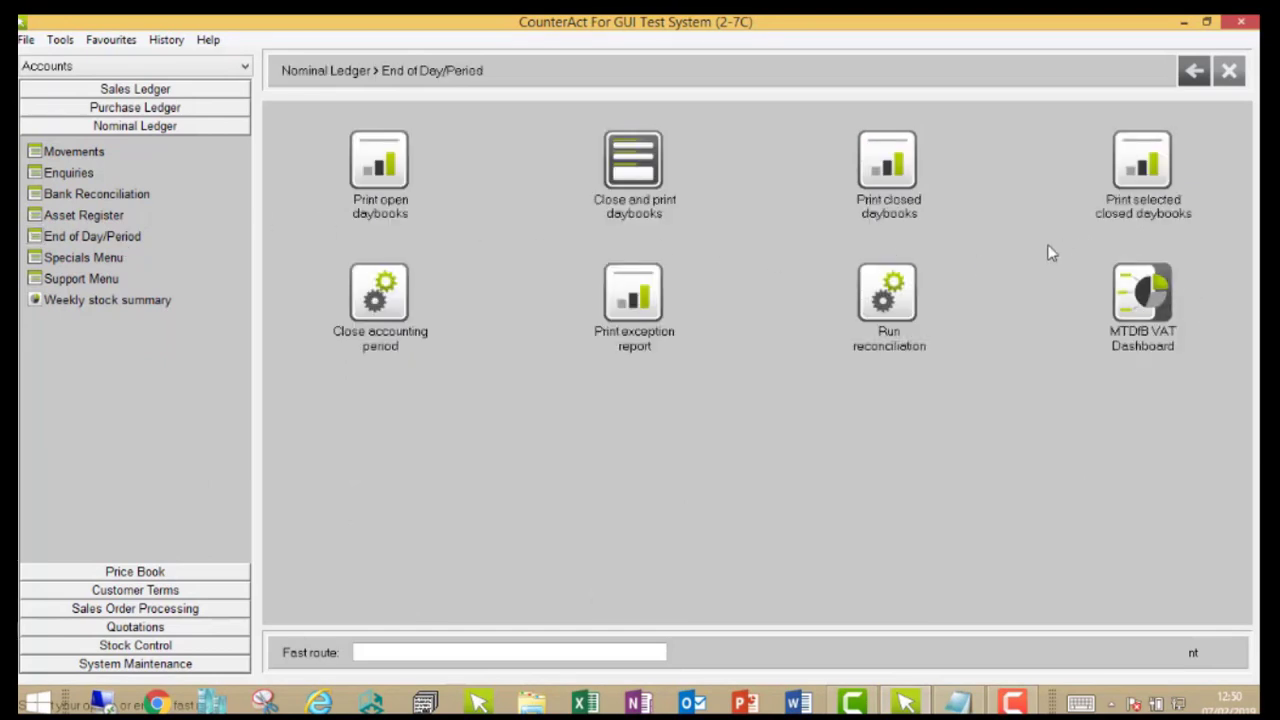
Step: Open the MTDfB VAT Dashboard for the BMS Guitest VAT registration
{"action": "left_click", "coordinate": [1157, 315]}
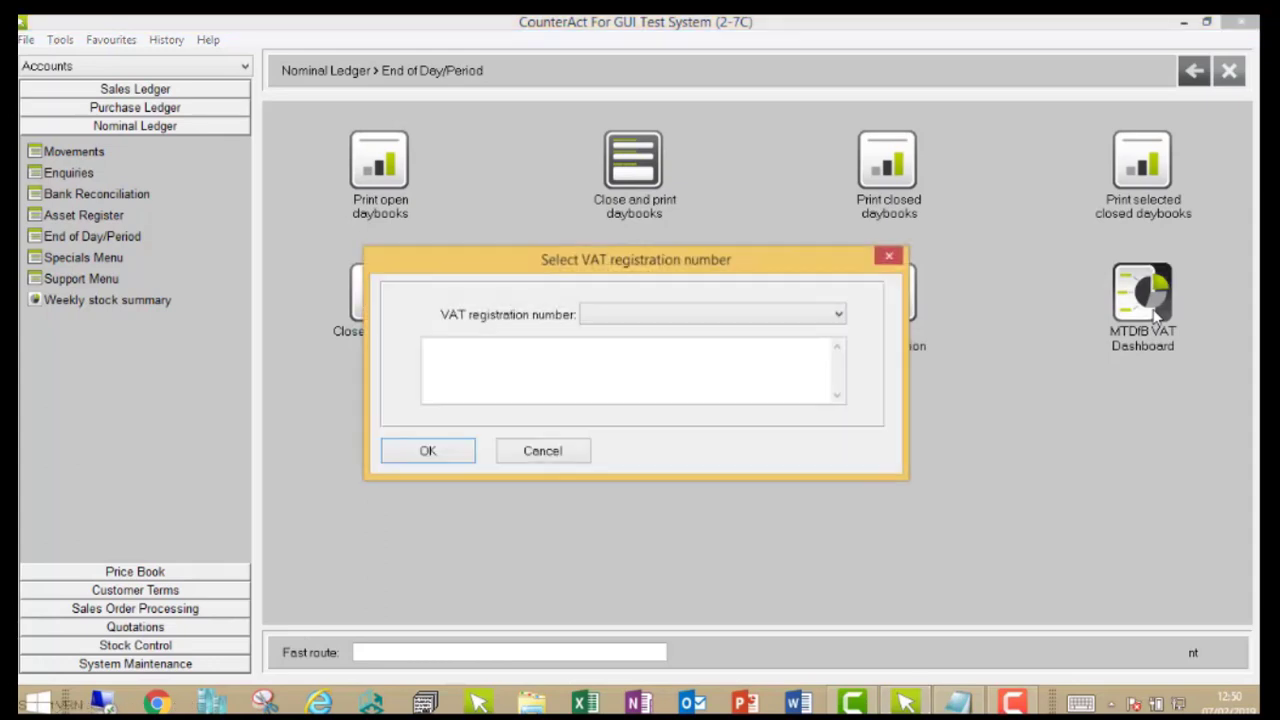
{"action": "left_click", "coordinate": [708, 316]}
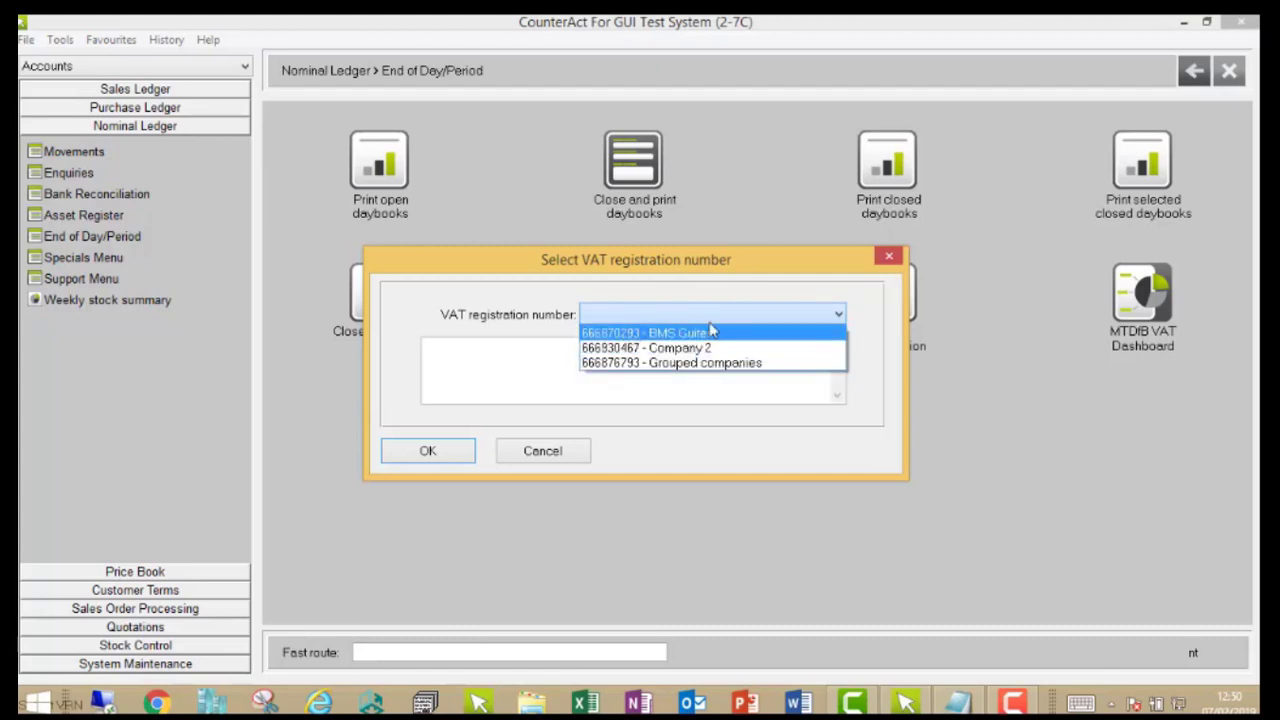
{"action": "left_click", "coordinate": [750, 335]}
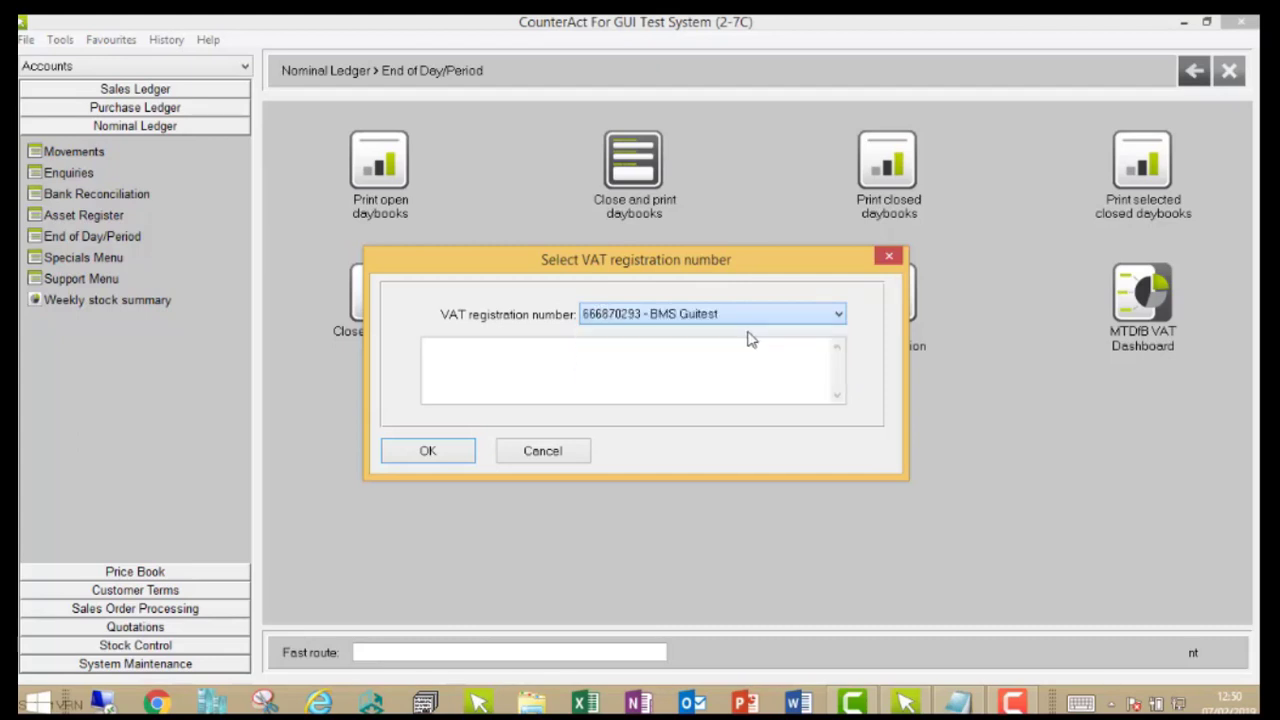
{"action": "left_click", "coordinate": [410, 452]}
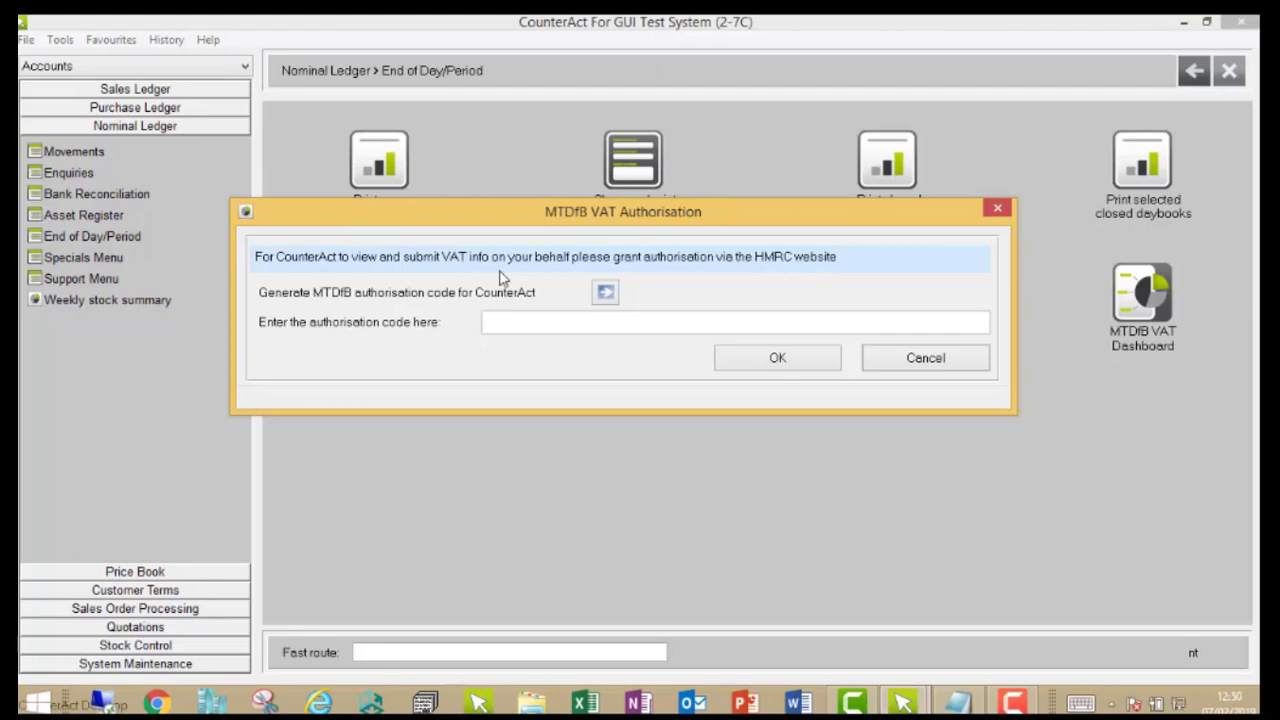
Step: Start generating the MTDfB authorisation code on the HMRC website and continue to its sign-in page, keeping the authorisation dialog out of the way
{"action": "left_click", "coordinate": [605, 297]}
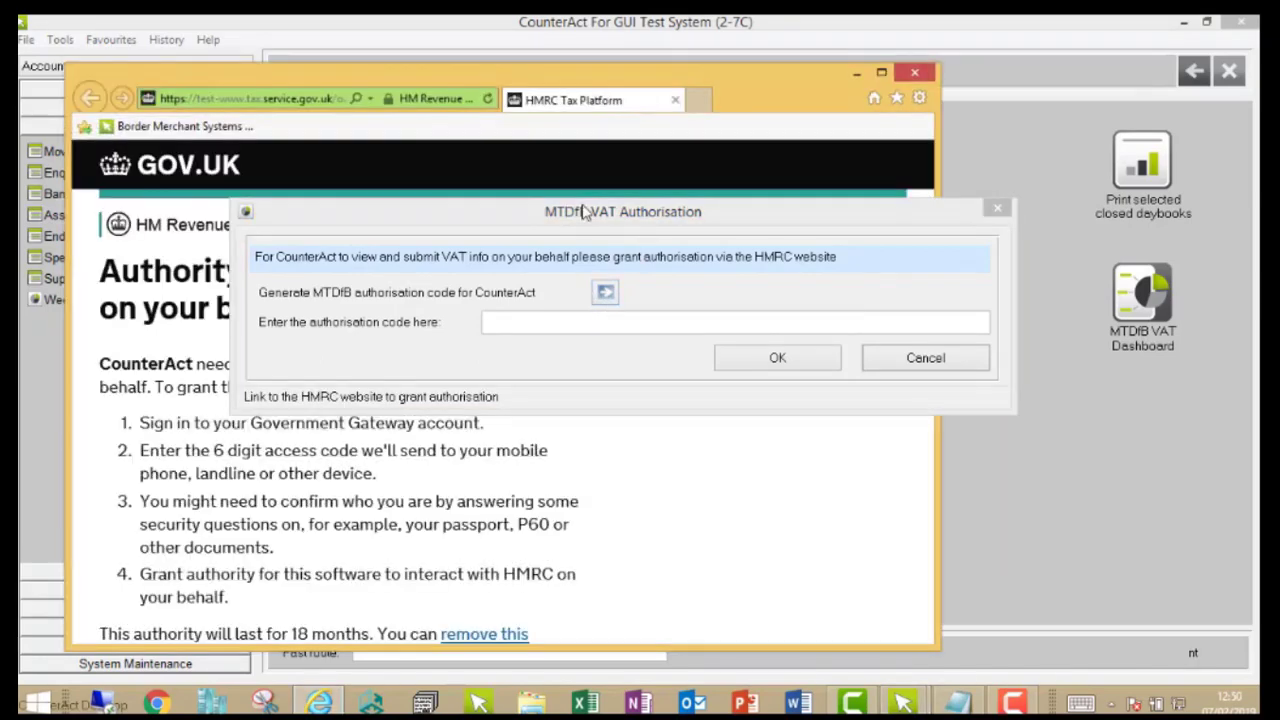
{"action": "left_click", "coordinate": [577, 211]}
{"action": "left_click_drag", "start_coordinate": [577, 211], "coordinate": [889, 99]}
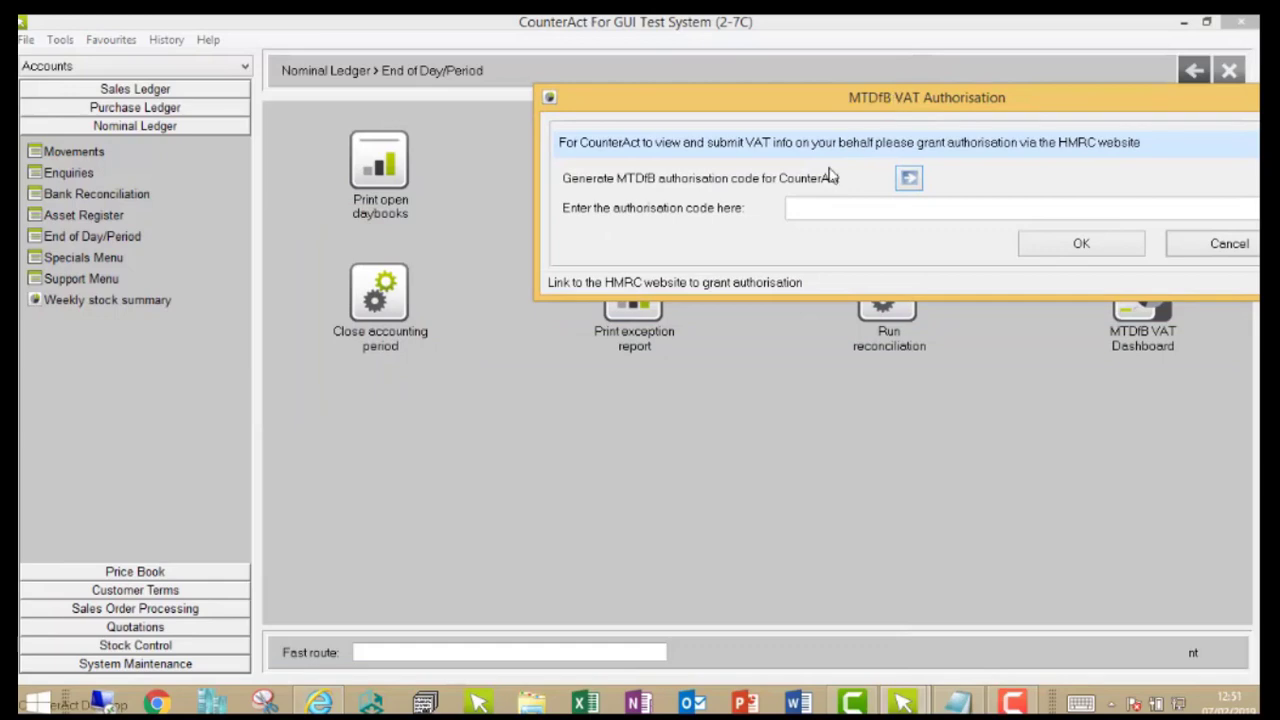
{"action": "left_click", "coordinate": [320, 703]}
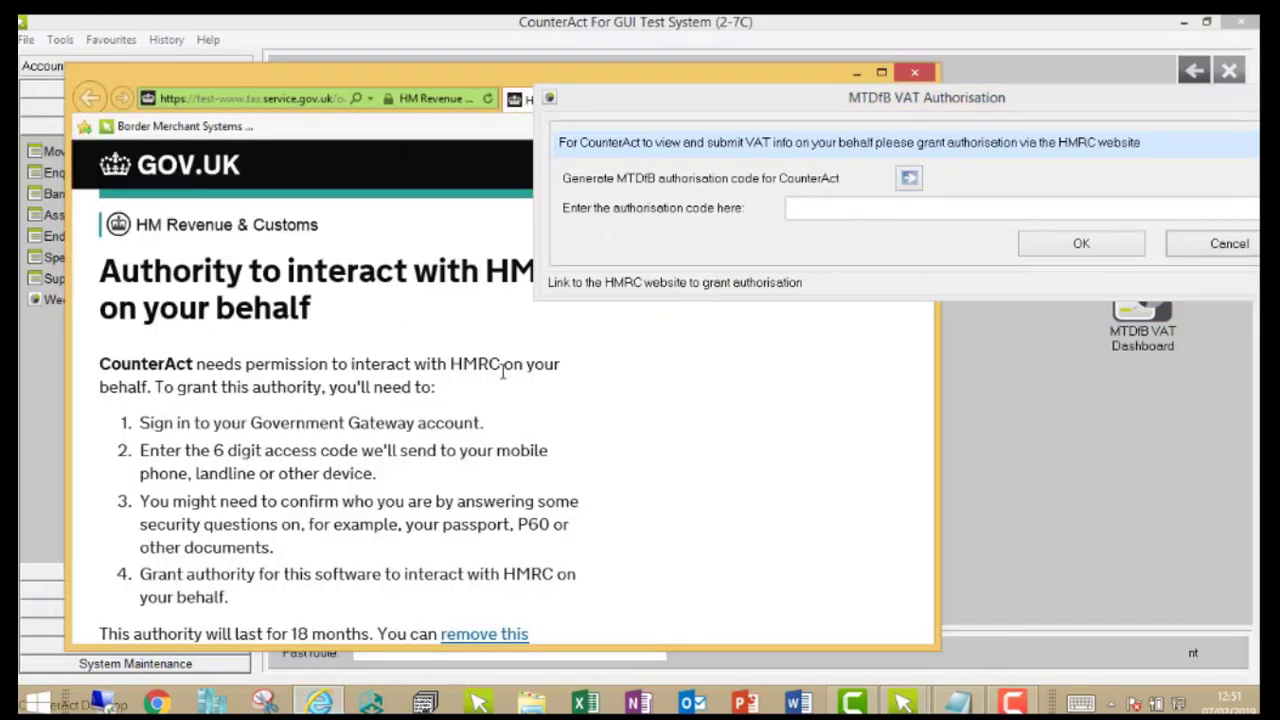
{"action": "scroll", "coordinate": [502, 370], "scroll_direction": "down", "scroll_amount": 1}
{"action": "scroll", "coordinate": [310, 415], "scroll_direction": "down", "scroll_amount": 4}
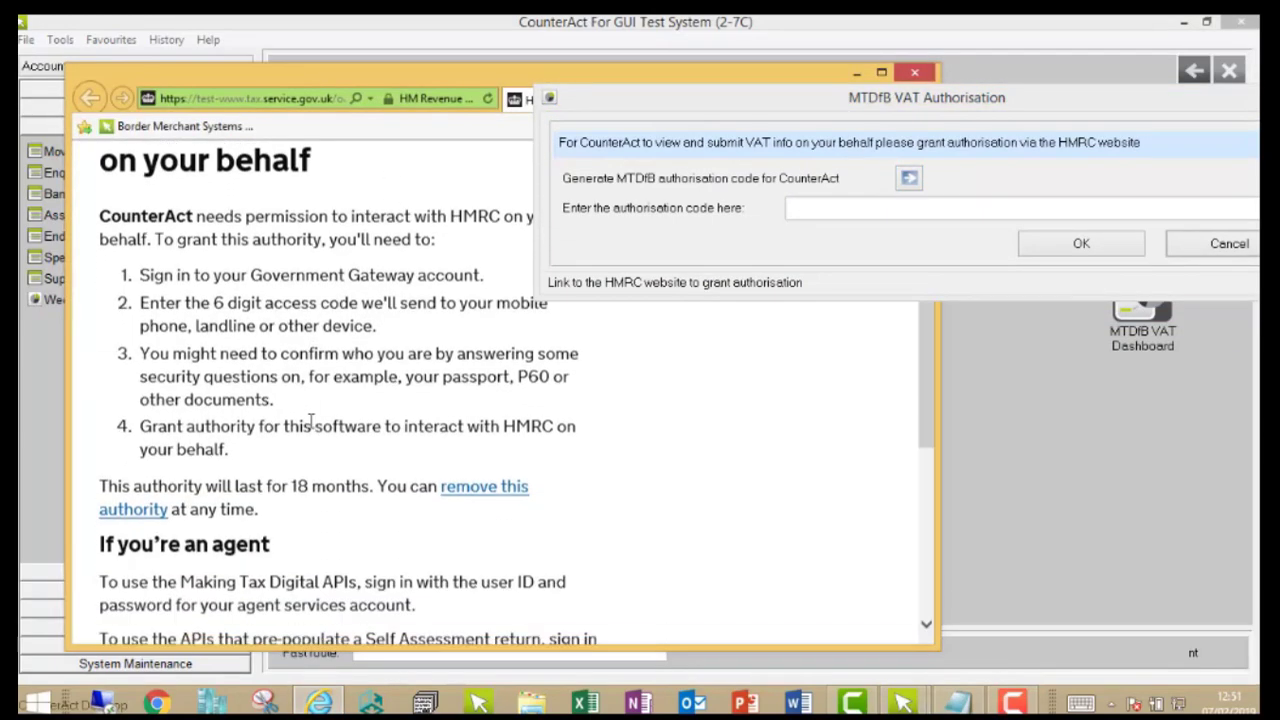
{"action": "left_click", "coordinate": [143, 511]}
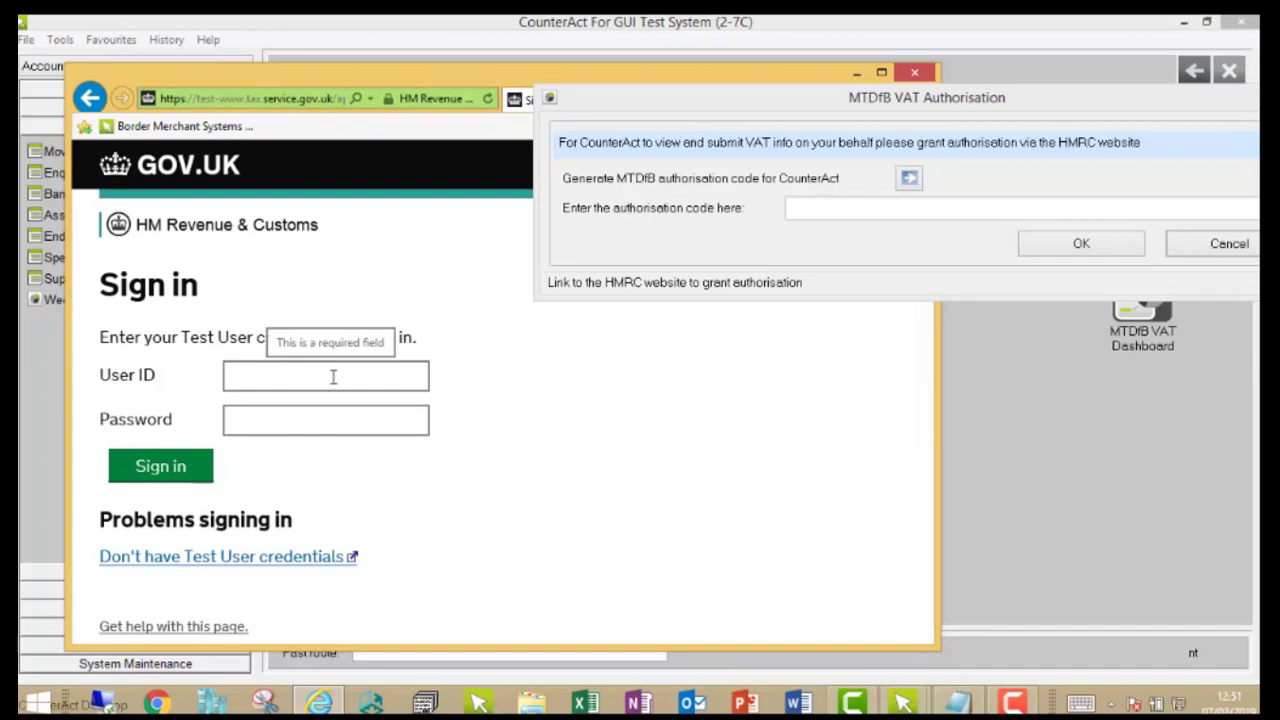
Step: Sign in to the HMRC test account with the user ID and password
{"action": "left_click", "coordinate": [333, 376]}
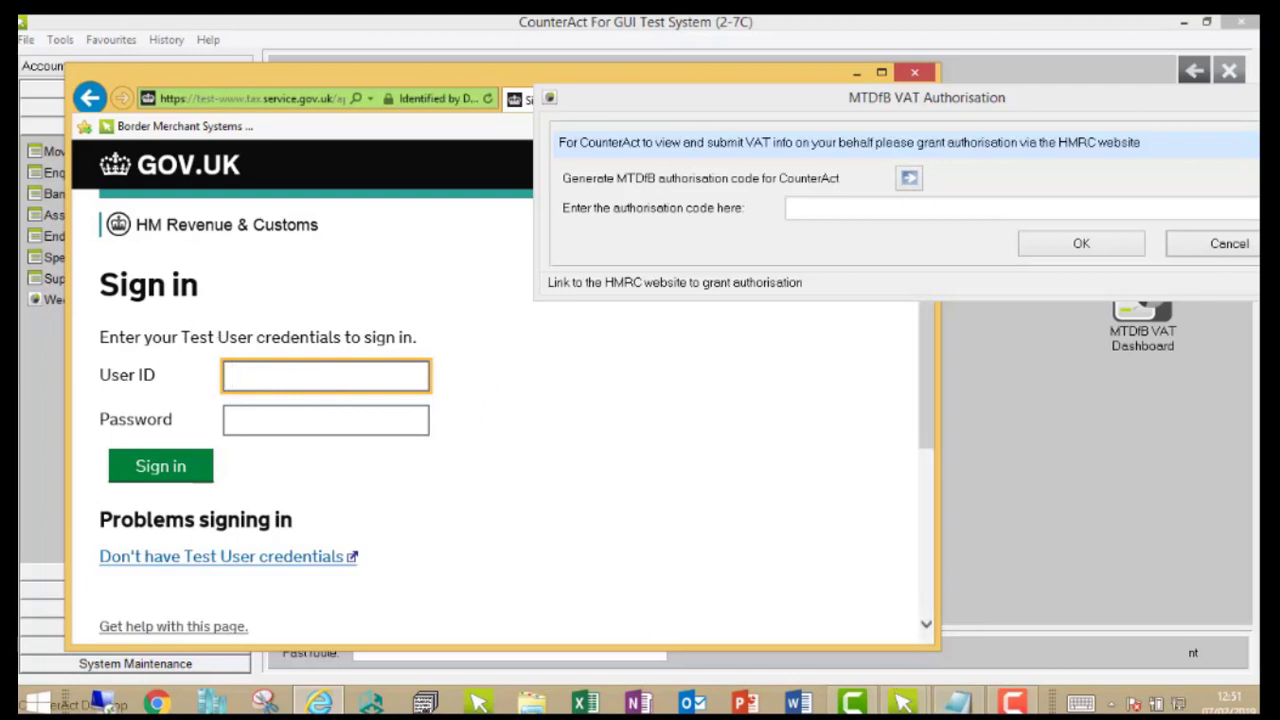
{"action": "key", "text": "ctrl+v"}
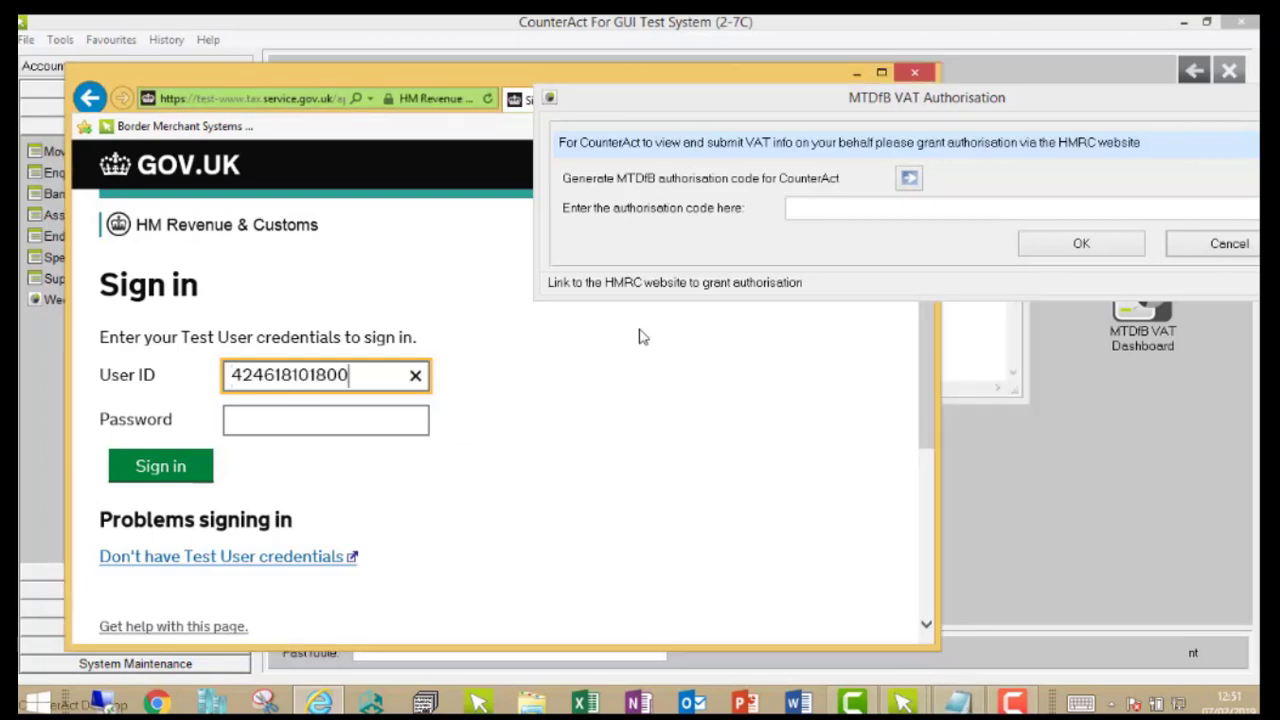
{"action": "left_click", "coordinate": [335, 421]}
{"action": "key", "text": "ctrl+v"}
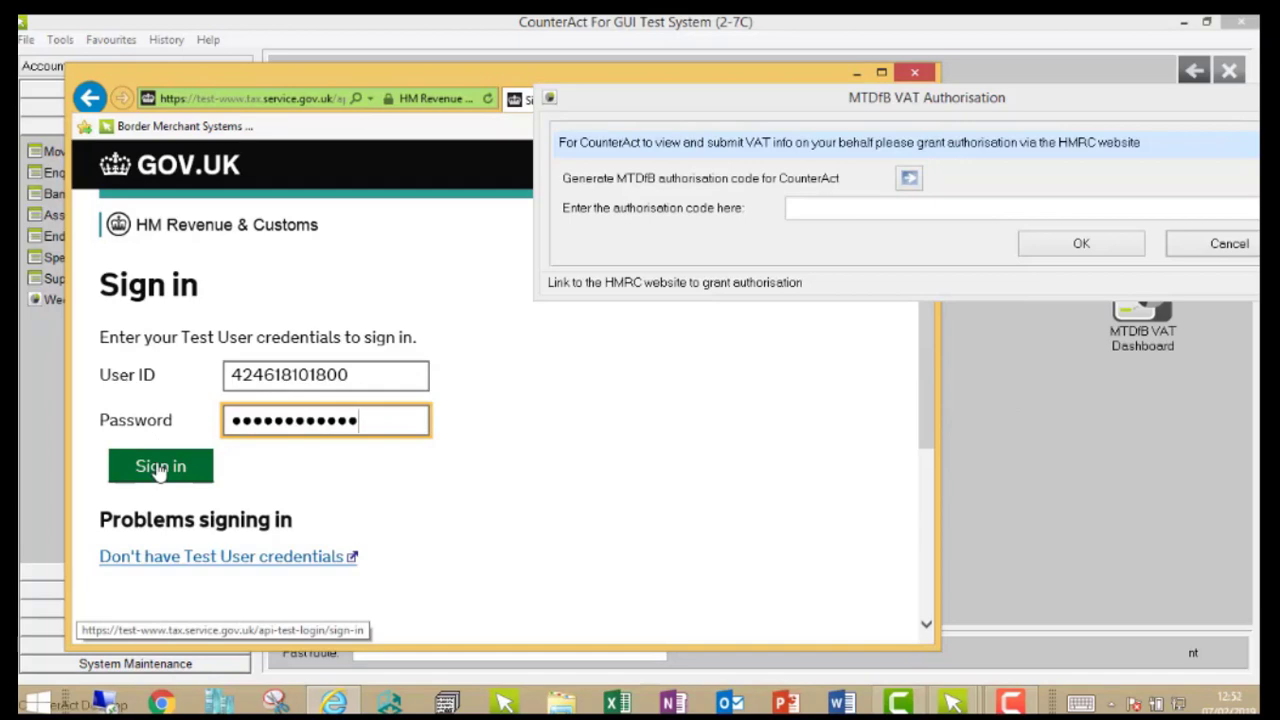
{"action": "left_click", "coordinate": [158, 470]}
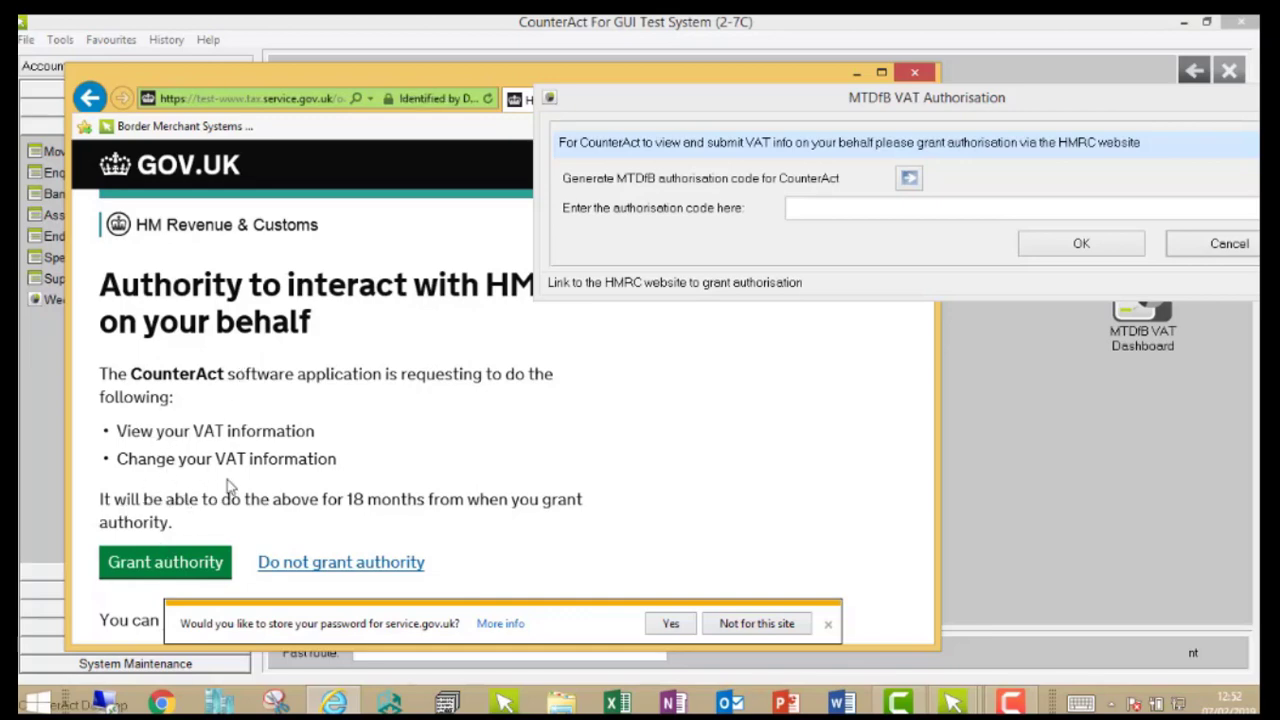
Step: Grant CounterAct authority to interact with HMRC and copy the authorisation code, allowing the webpage to access the clipboard
{"action": "left_click", "coordinate": [216, 563]}
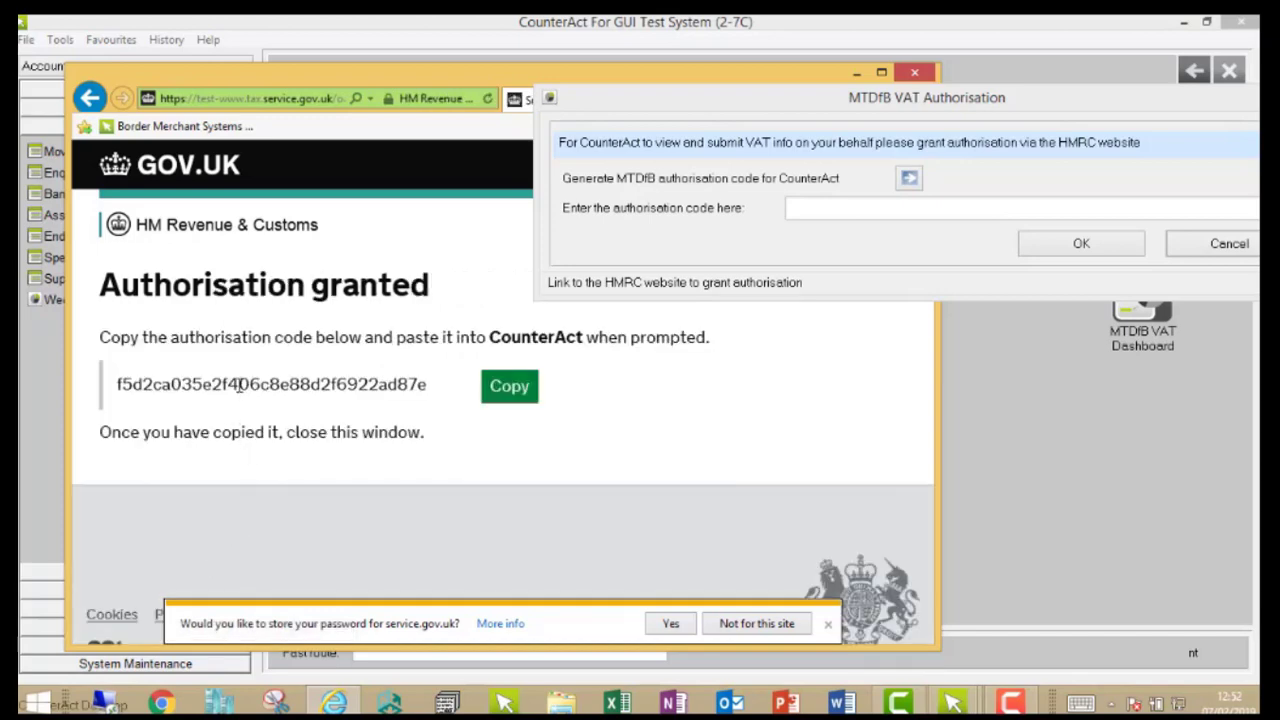
{"action": "left_click", "coordinate": [508, 393]}
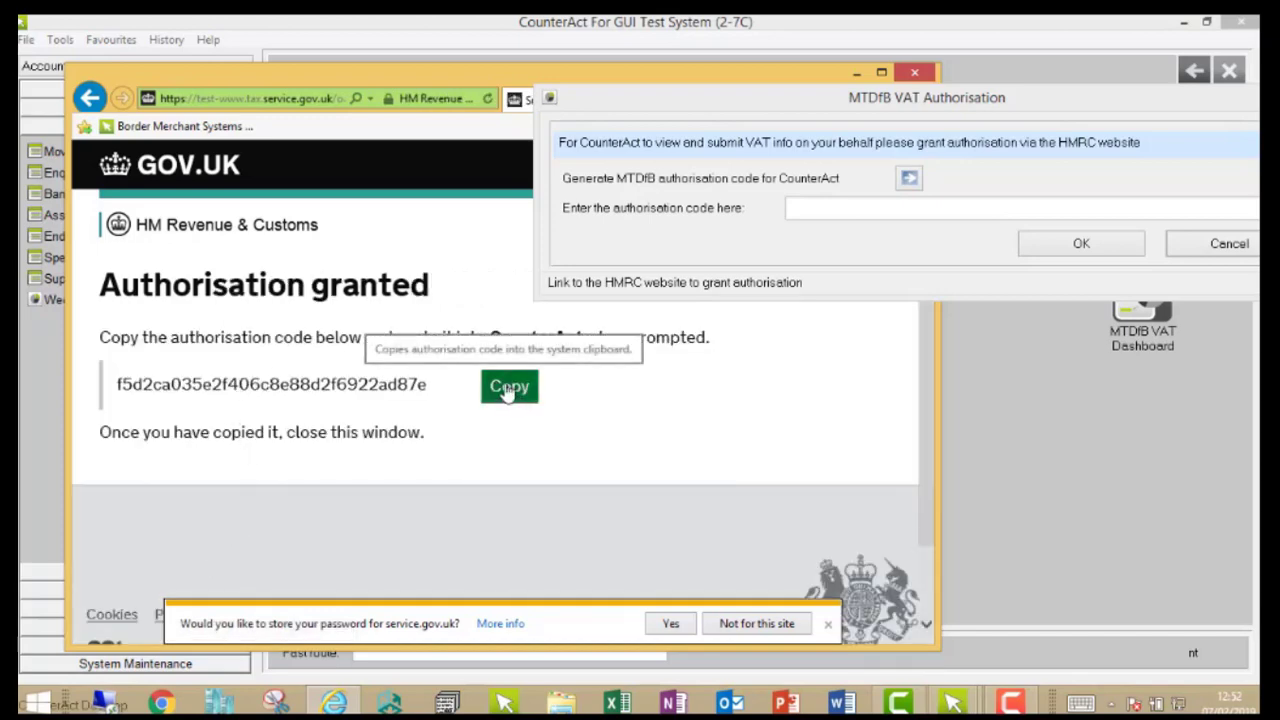
{"action": "left_click", "coordinate": [508, 392]}
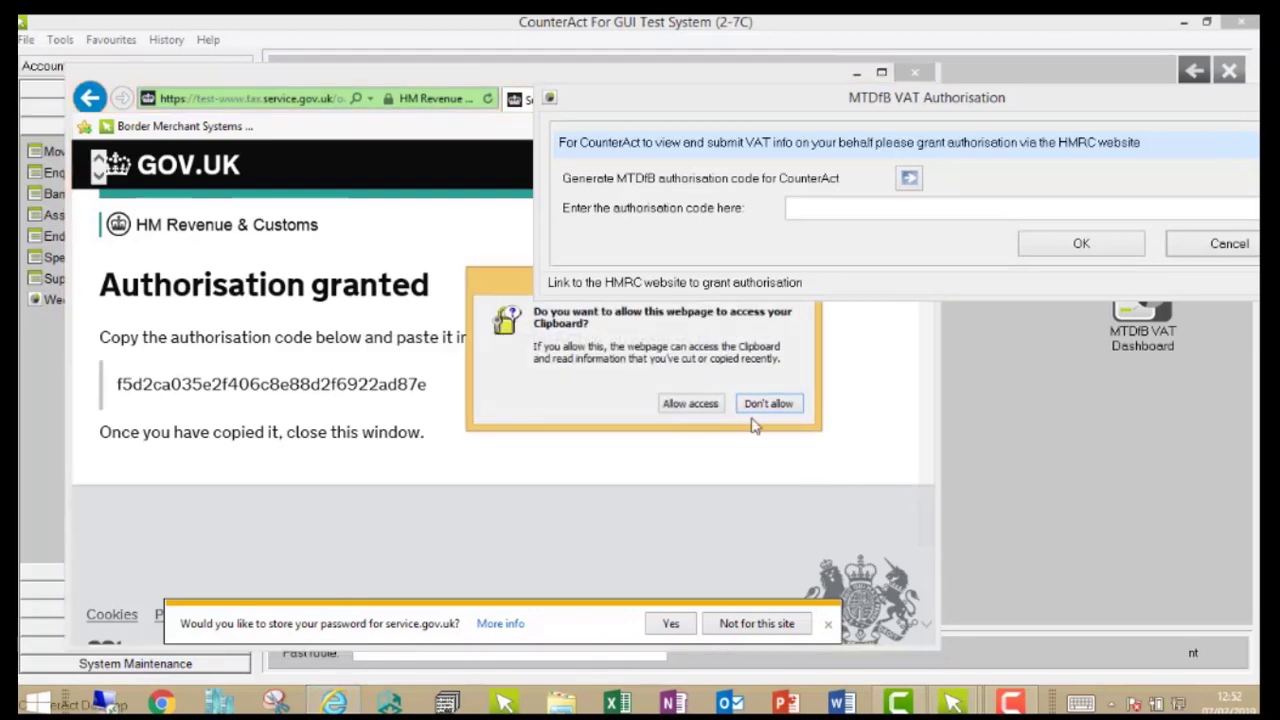
{"action": "left_click", "coordinate": [692, 405]}
Step: Paste the authorisation code into CounterAct's VAT authorisation dialog, confirm it, and close the HMRC browser window
{"action": "left_click", "coordinate": [840, 215]}
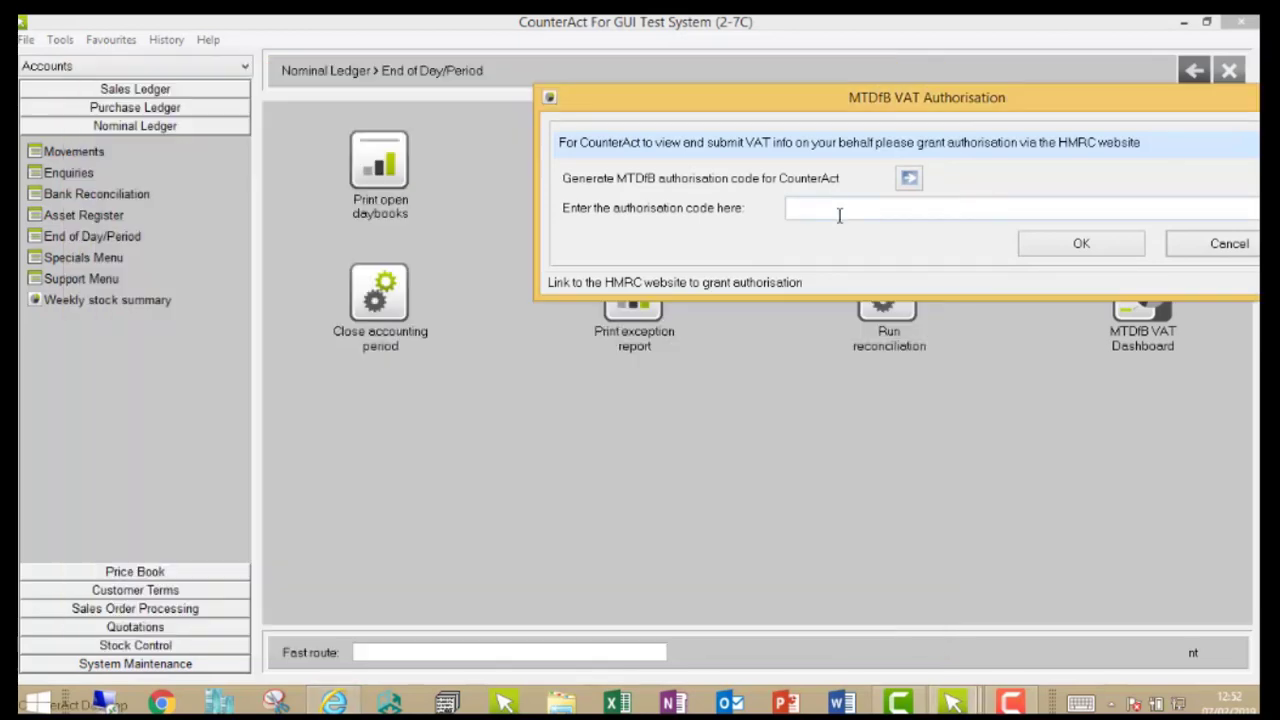
{"action": "right_click", "coordinate": [838, 212]}
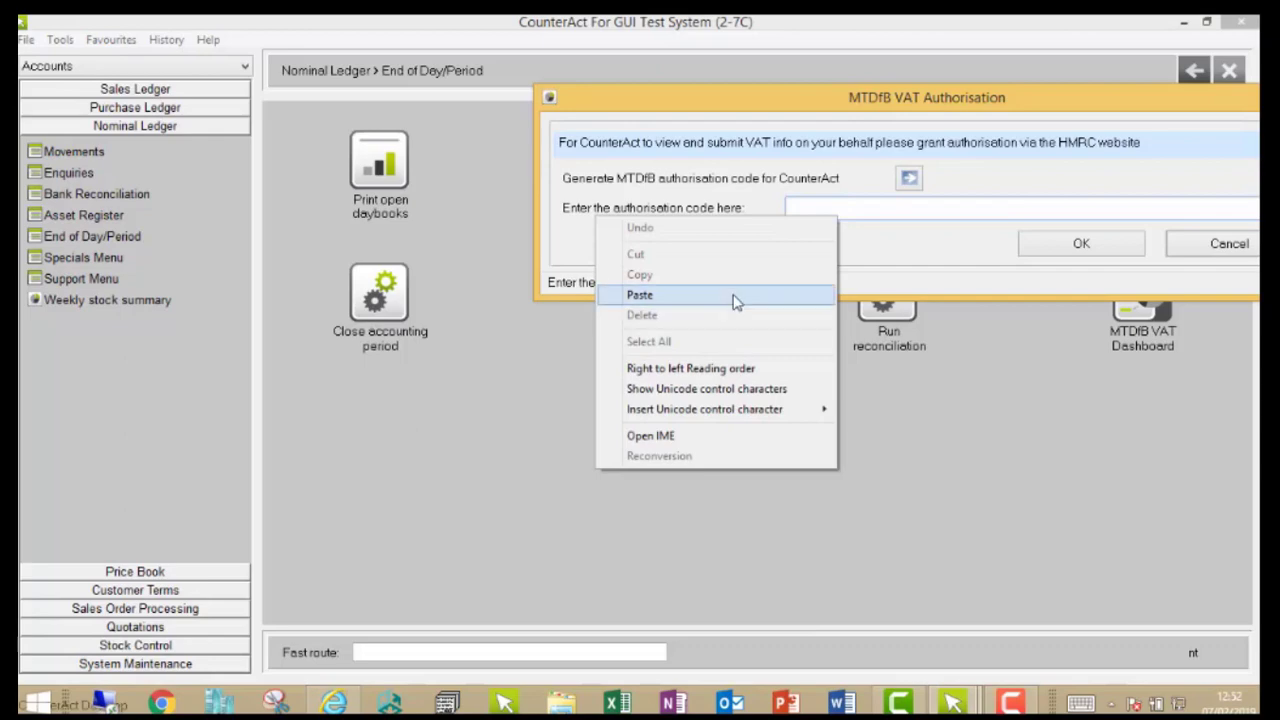
{"action": "left_click", "coordinate": [735, 302]}
{"action": "left_click_drag", "start_coordinate": [966, 97], "coordinate": [766, 200]}
{"action": "left_click", "coordinate": [878, 339]}
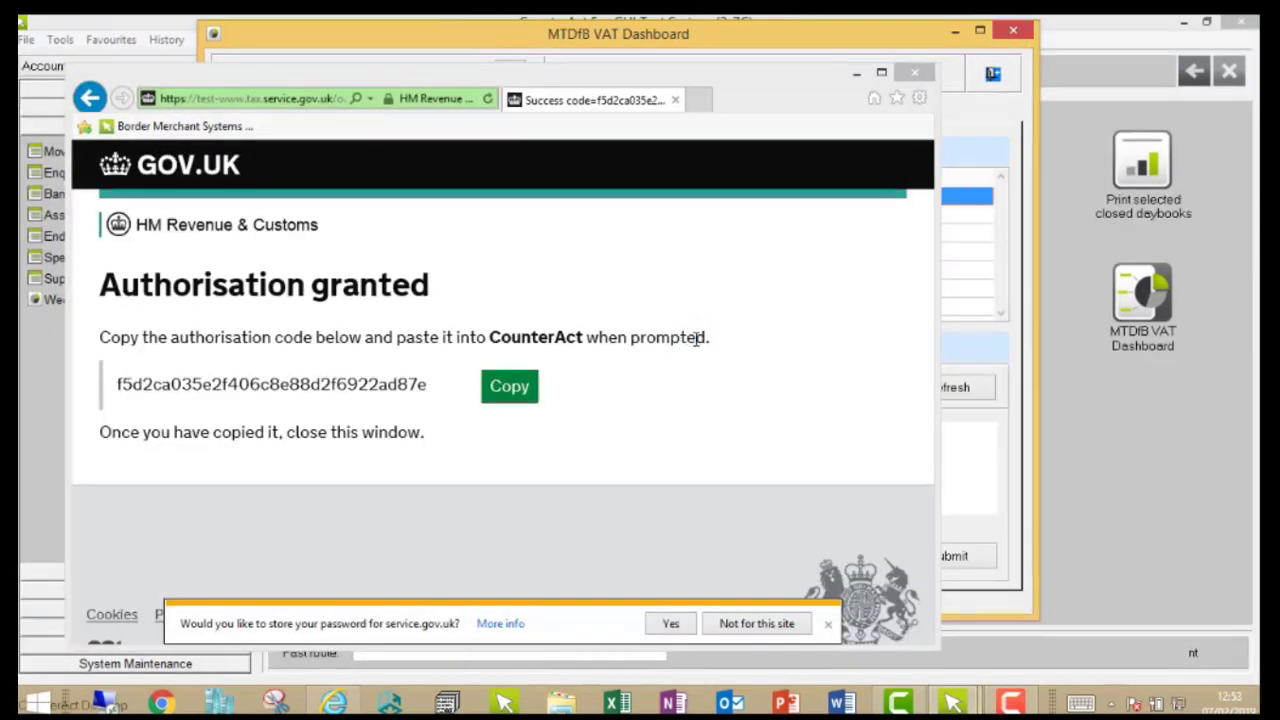
{"action": "left_click", "coordinate": [914, 72]}
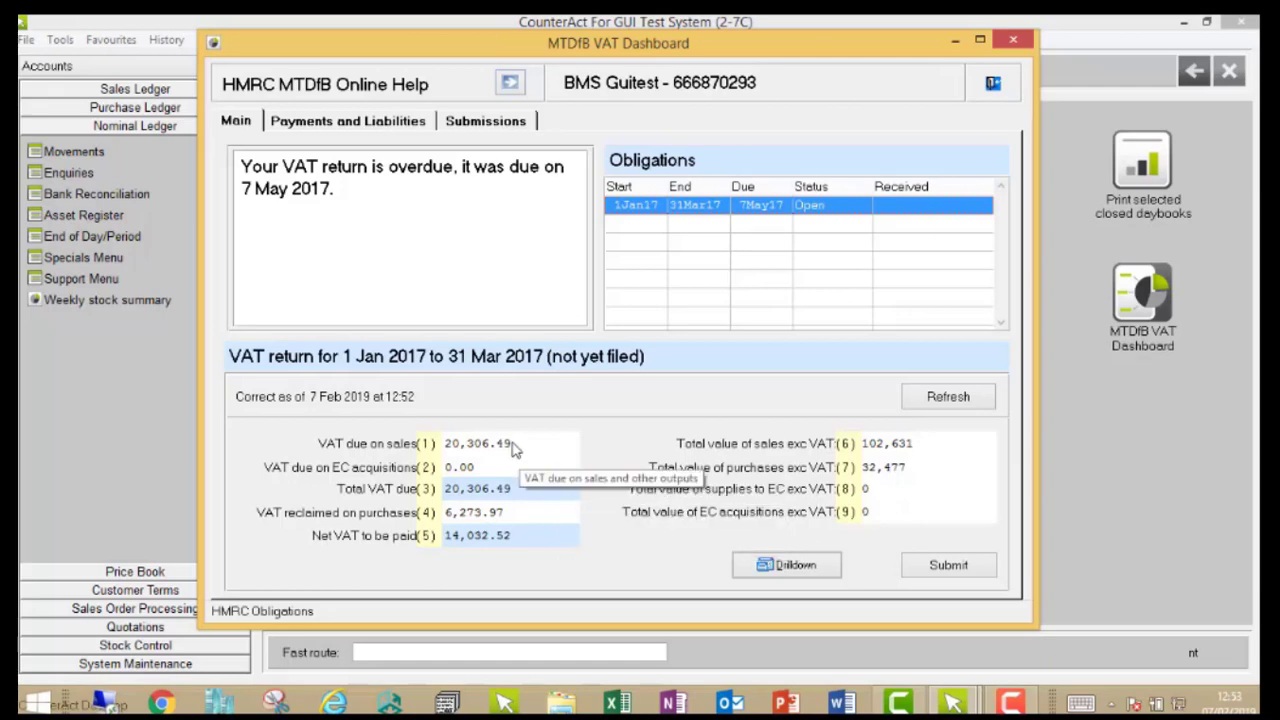
Step: Drill down into the VAT return for 1 Jan 2017 to 31 Mar 2017 and check the balance lines for accounts 7010 and 8000
{"action": "left_click", "coordinate": [752, 568]}
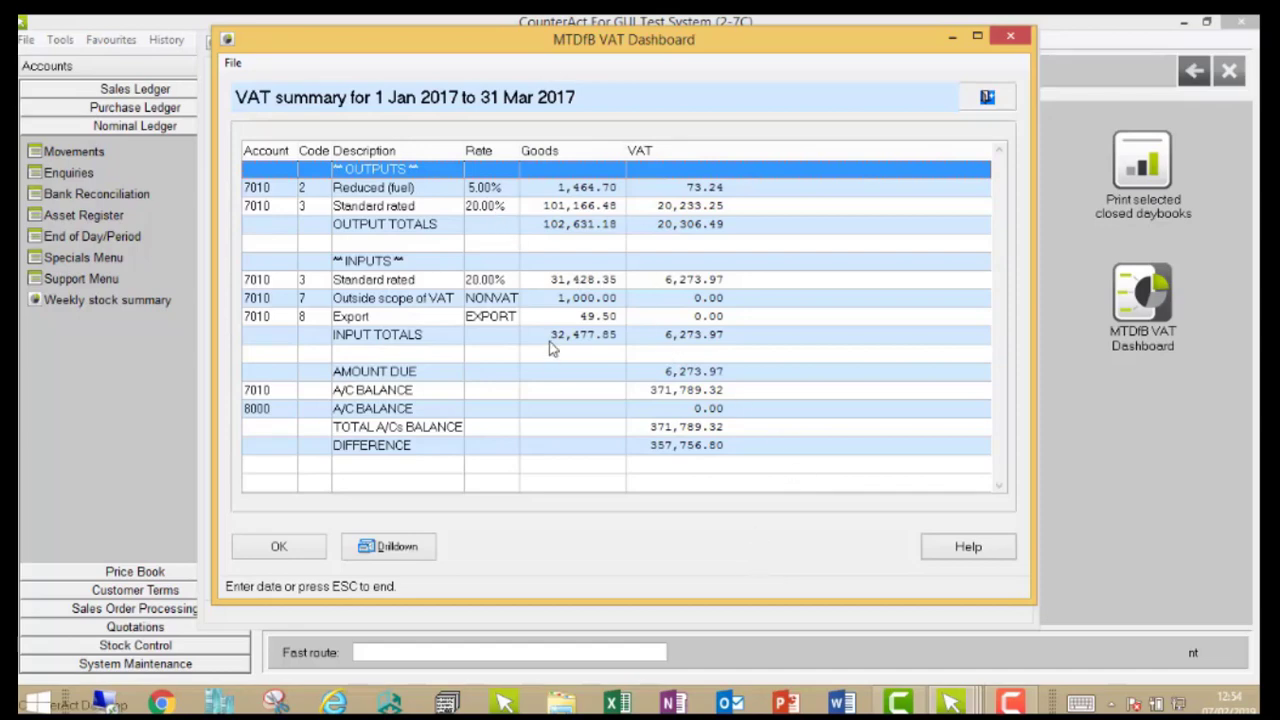
{"action": "left_click", "coordinate": [276, 395]}
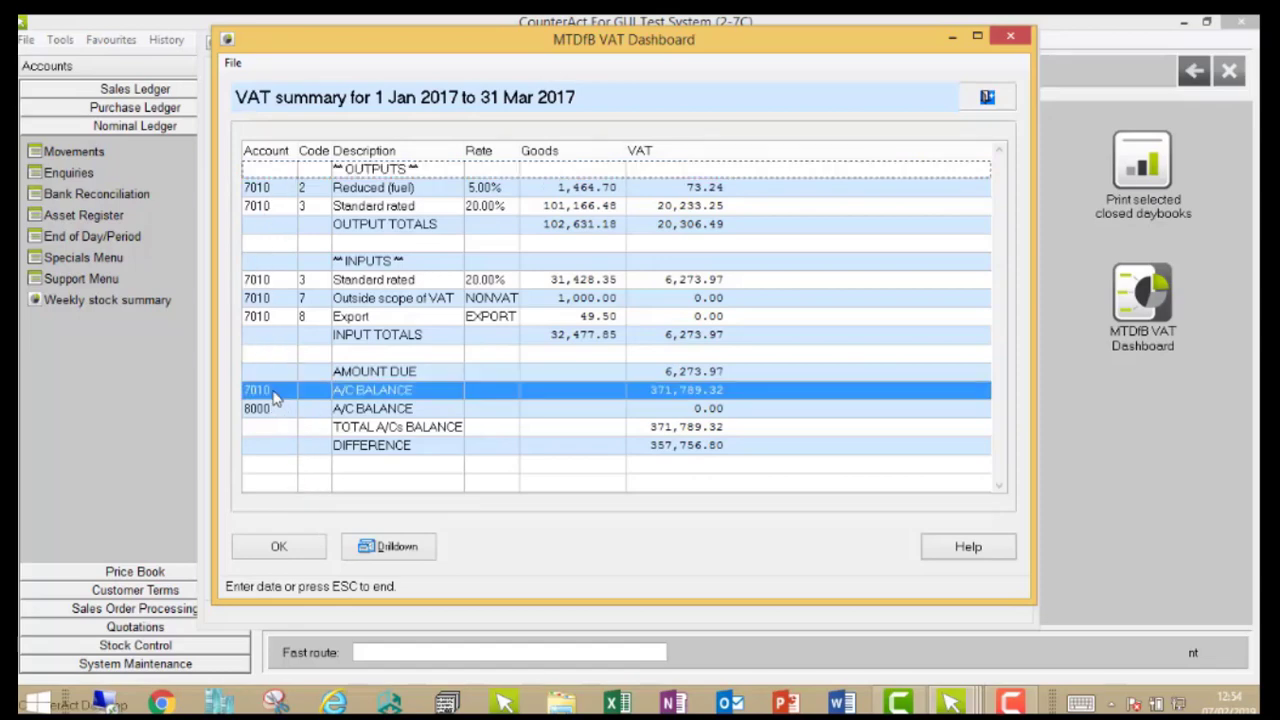
{"action": "left_click", "coordinate": [282, 414]}
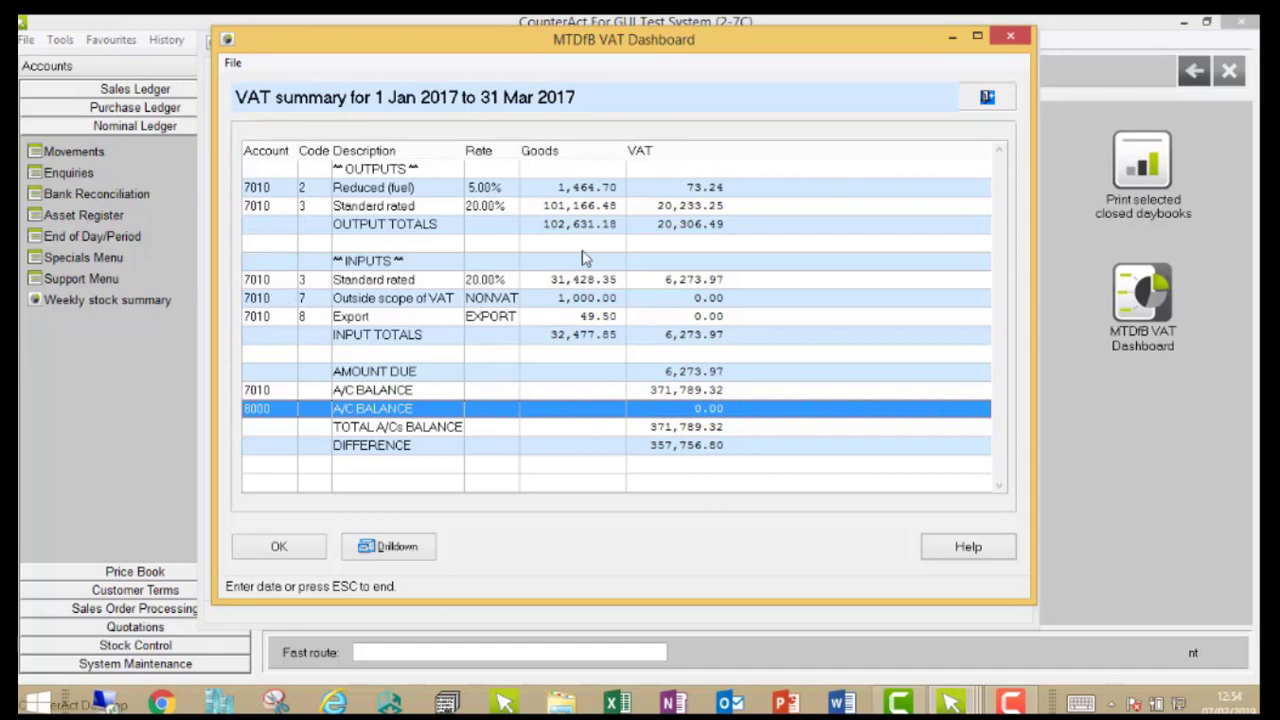
{"action": "left_click", "coordinate": [986, 97]}
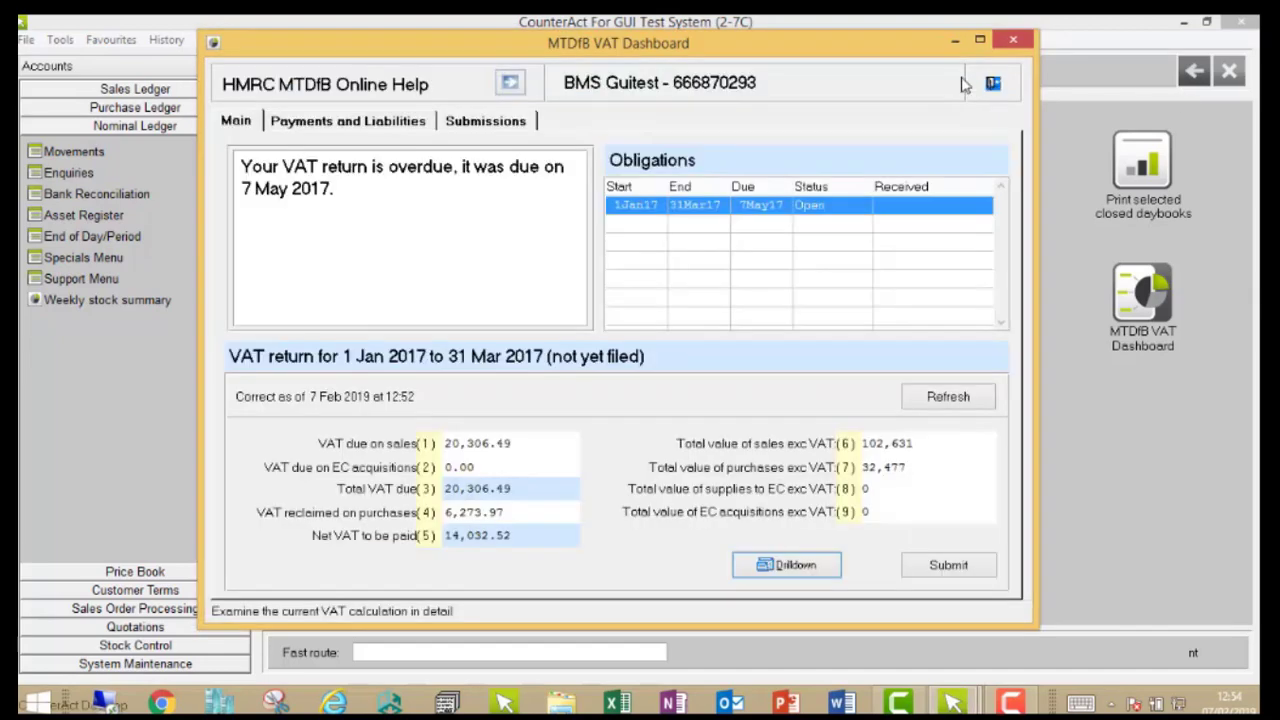
Step: Review the VAT payments and liabilities and the past submissions, and return to the dashboard's main view
{"action": "left_click", "coordinate": [338, 132]}
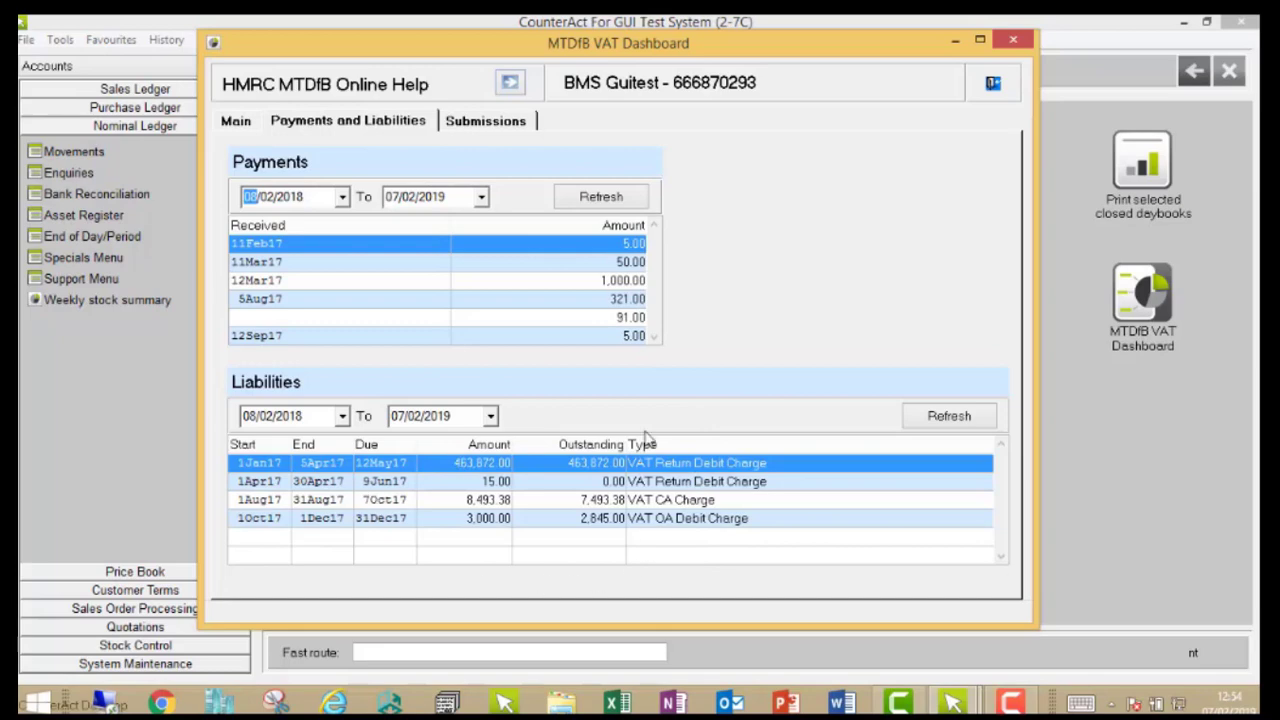
{"action": "left_click", "coordinate": [464, 121]}
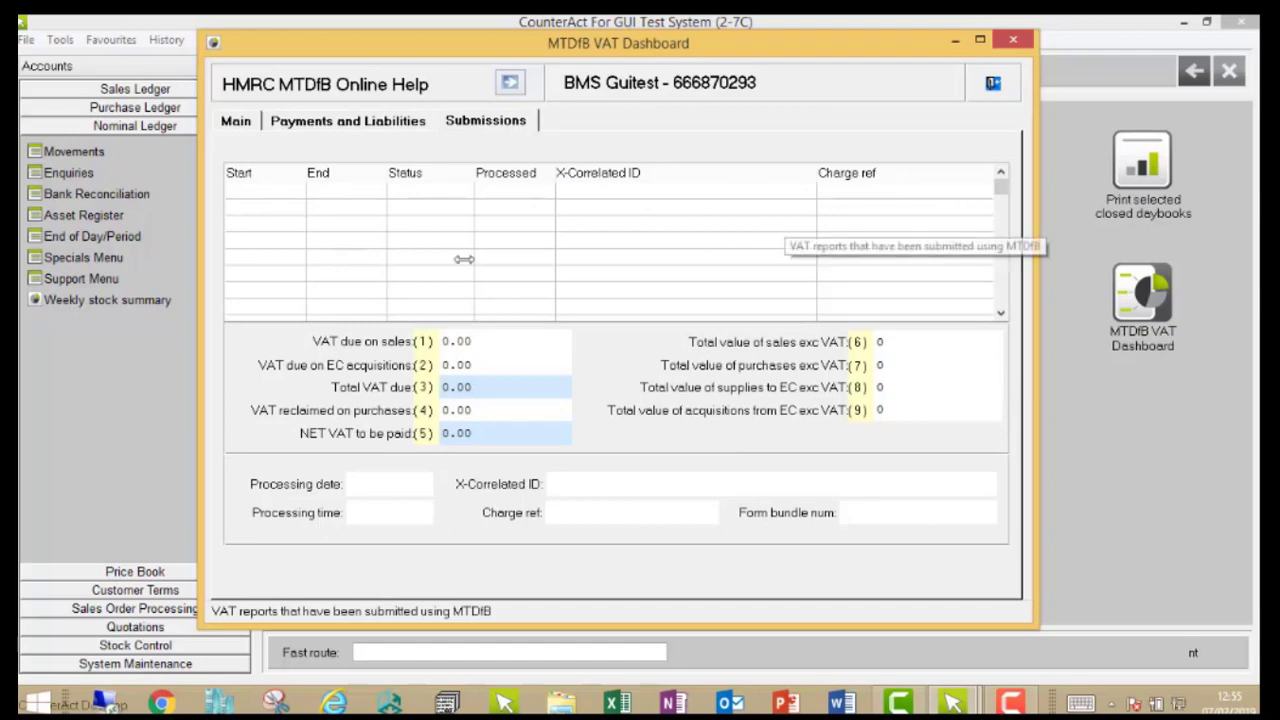
{"action": "left_click", "coordinate": [236, 121]}
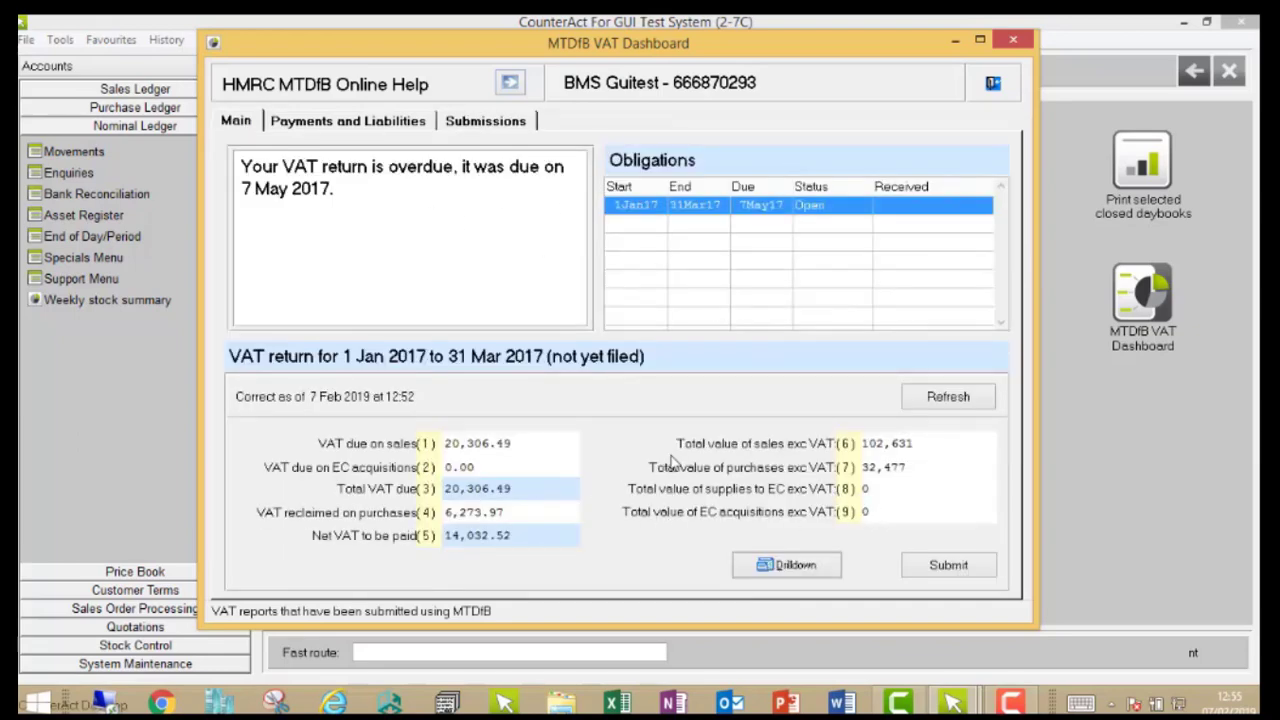
Step: Submit the VAT return for 1 Jan 2017 to 31 Mar 2017, accepting the legal submission declaration
{"action": "left_click", "coordinate": [955, 568]}
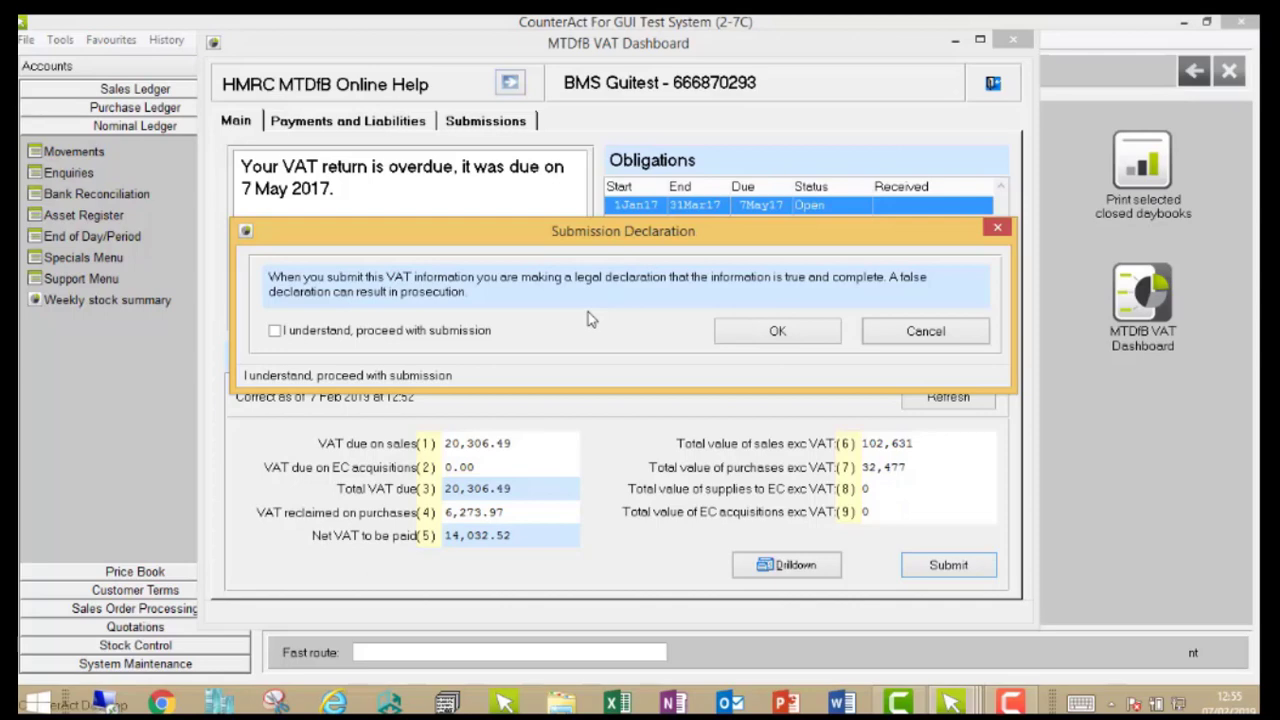
{"action": "left_click", "coordinate": [446, 342]}
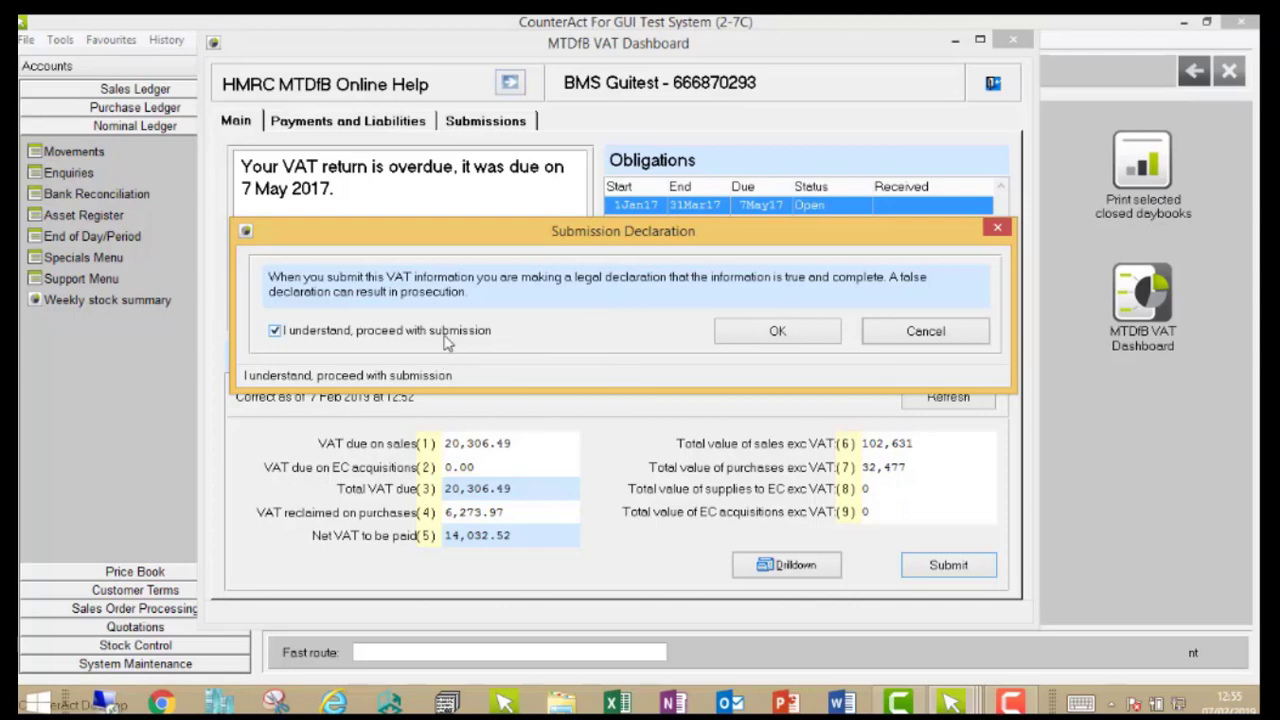
{"action": "left_click", "coordinate": [772, 331]}
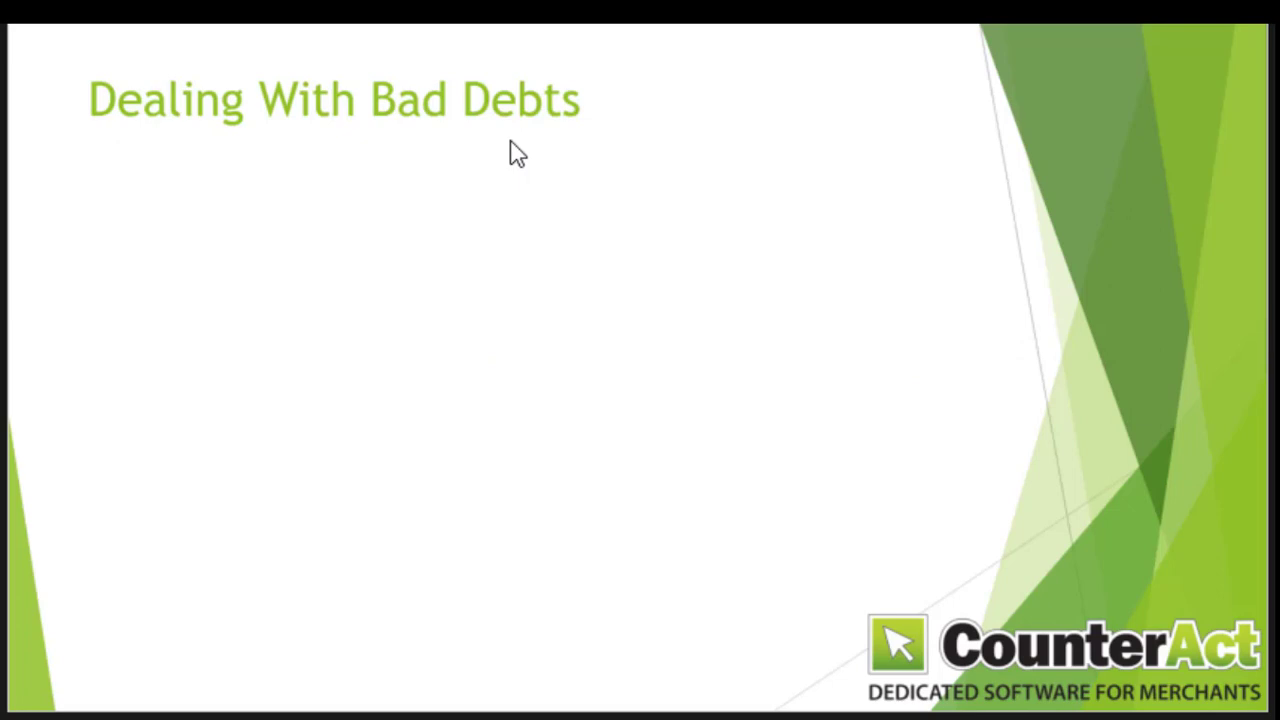
{"action": "left_click", "coordinate": [506, 60]}
{"action": "left_click", "coordinate": [506, 60]}
{"action": "left_click", "coordinate": [506, 60]}
{"action": "left_click", "coordinate": [506, 60]}
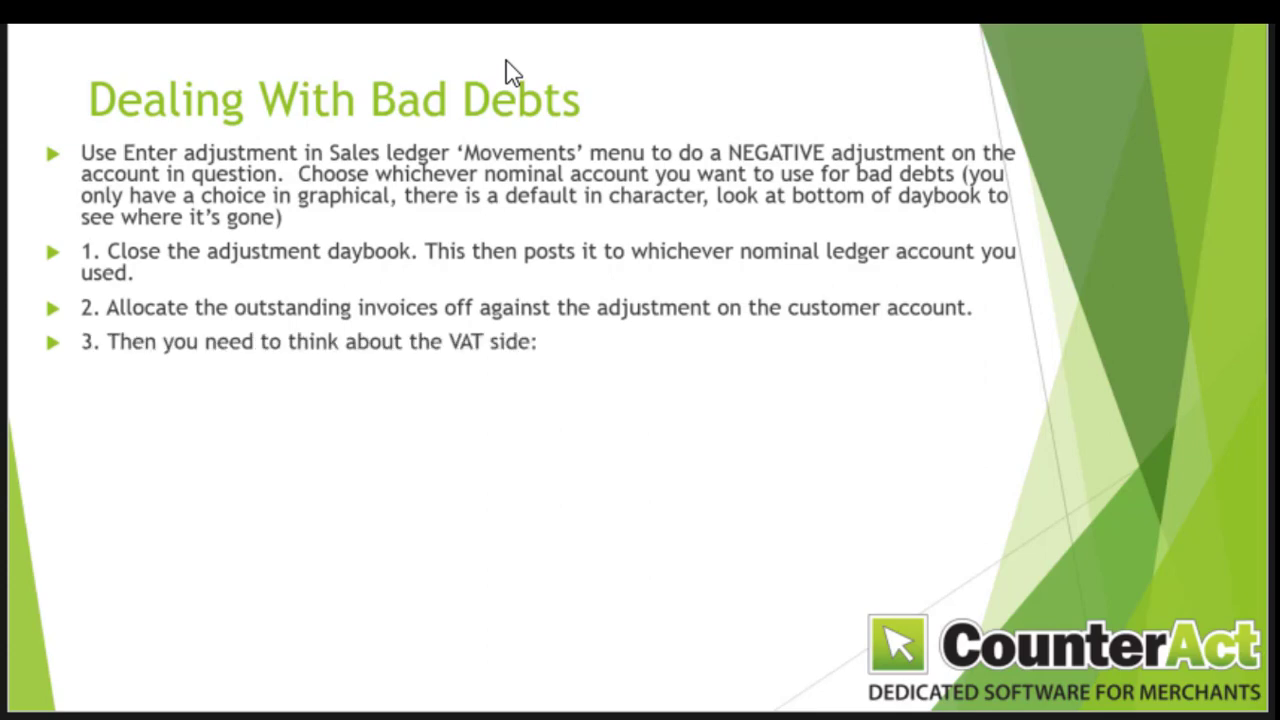
{"action": "left_click", "coordinate": [506, 60]}
{"action": "left_click", "coordinate": [506, 60]}
{"action": "left_click", "coordinate": [506, 60]}
{"action": "left_click", "coordinate": [506, 60]}
{"action": "left_click", "coordinate": [506, 60]}
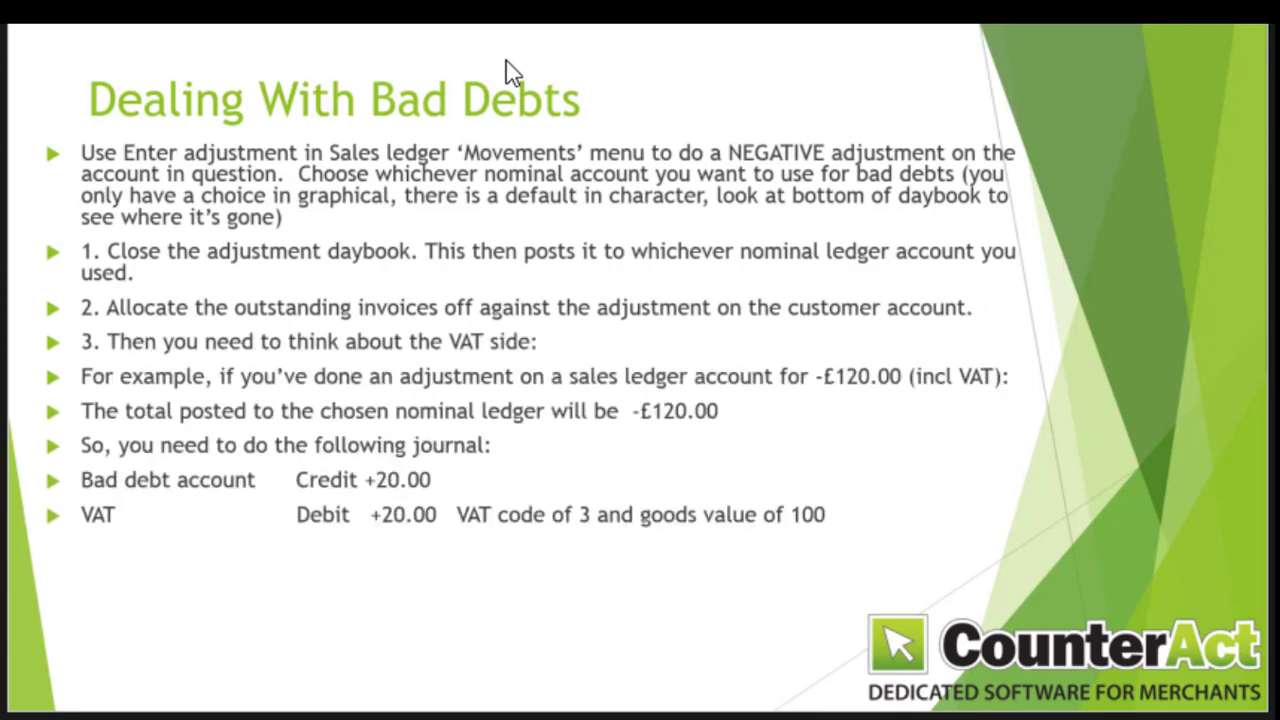
{"action": "left_click", "coordinate": [506, 62]}
{"action": "left_click", "coordinate": [506, 62]}
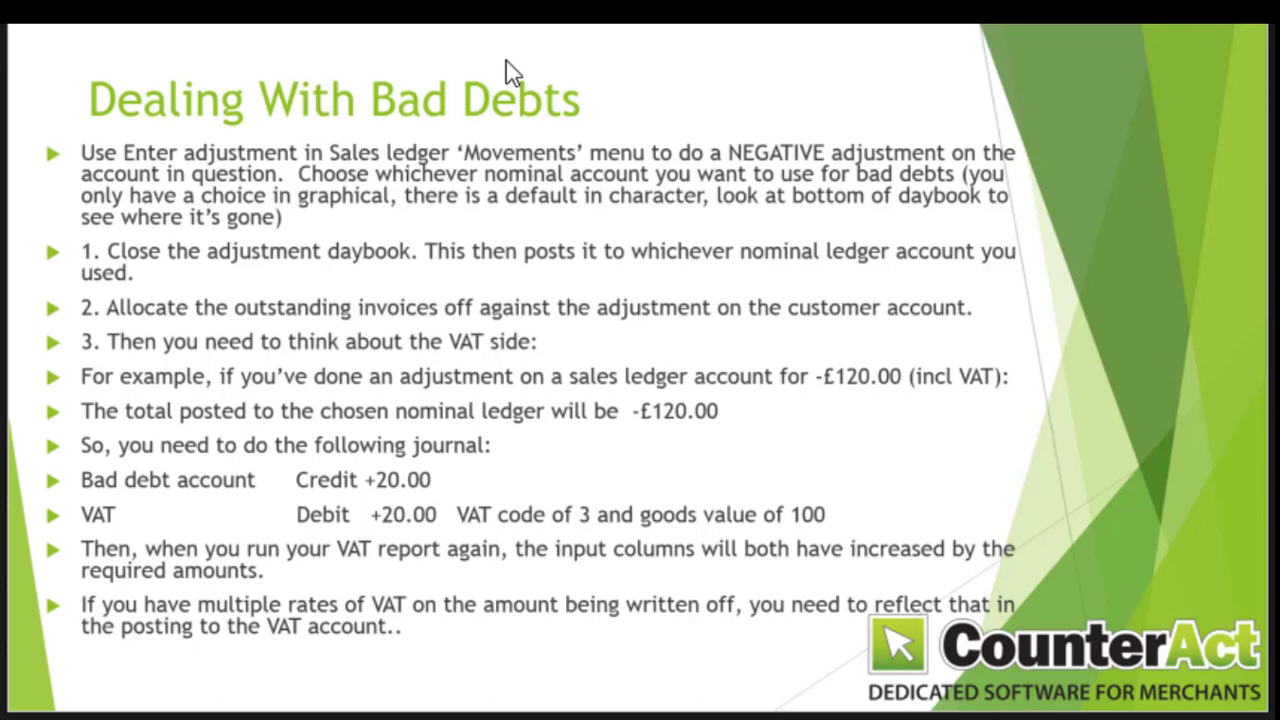
{"action": "left_click", "coordinate": [506, 61]}
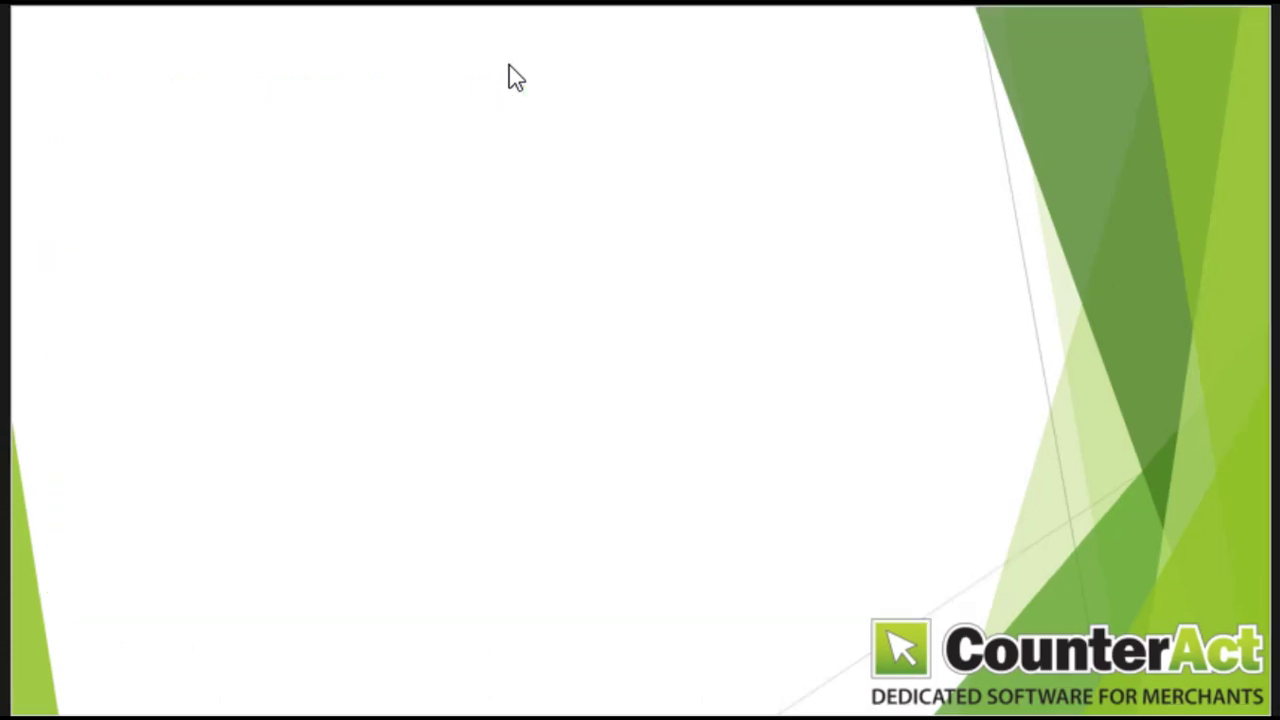
{"action": "left_click", "coordinate": [509, 66]}
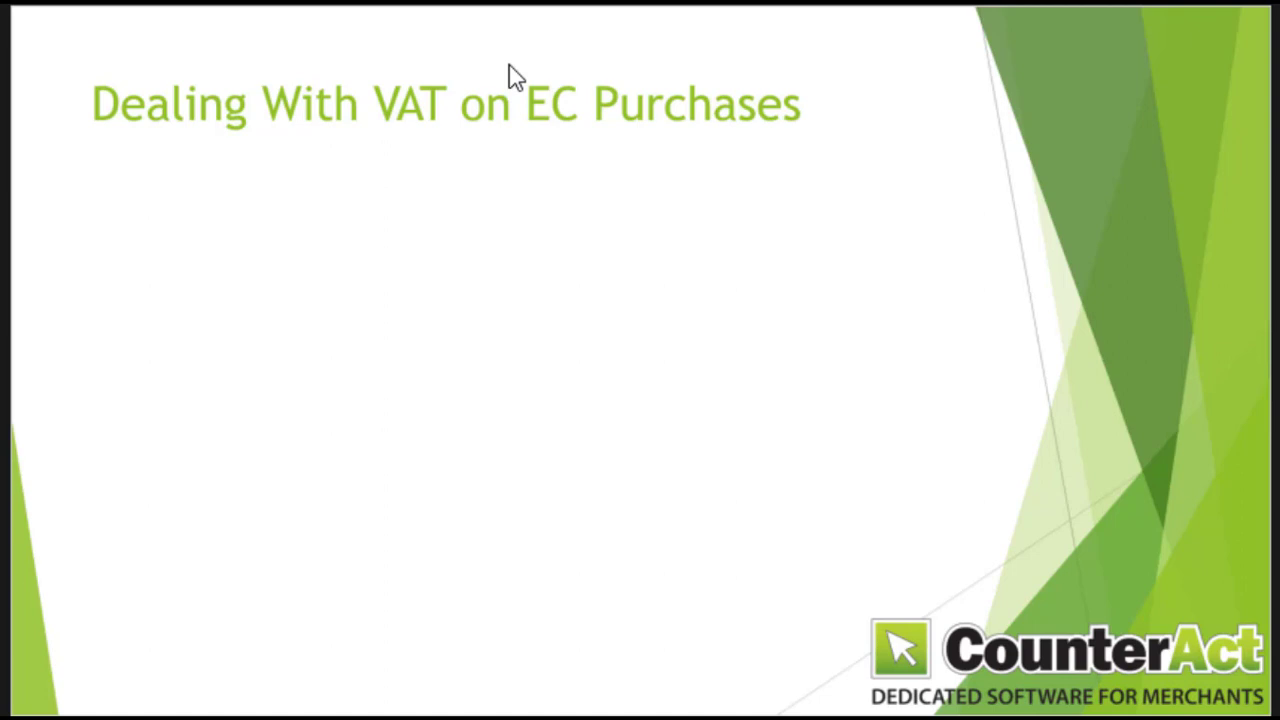
{"action": "left_click", "coordinate": [508, 68]}
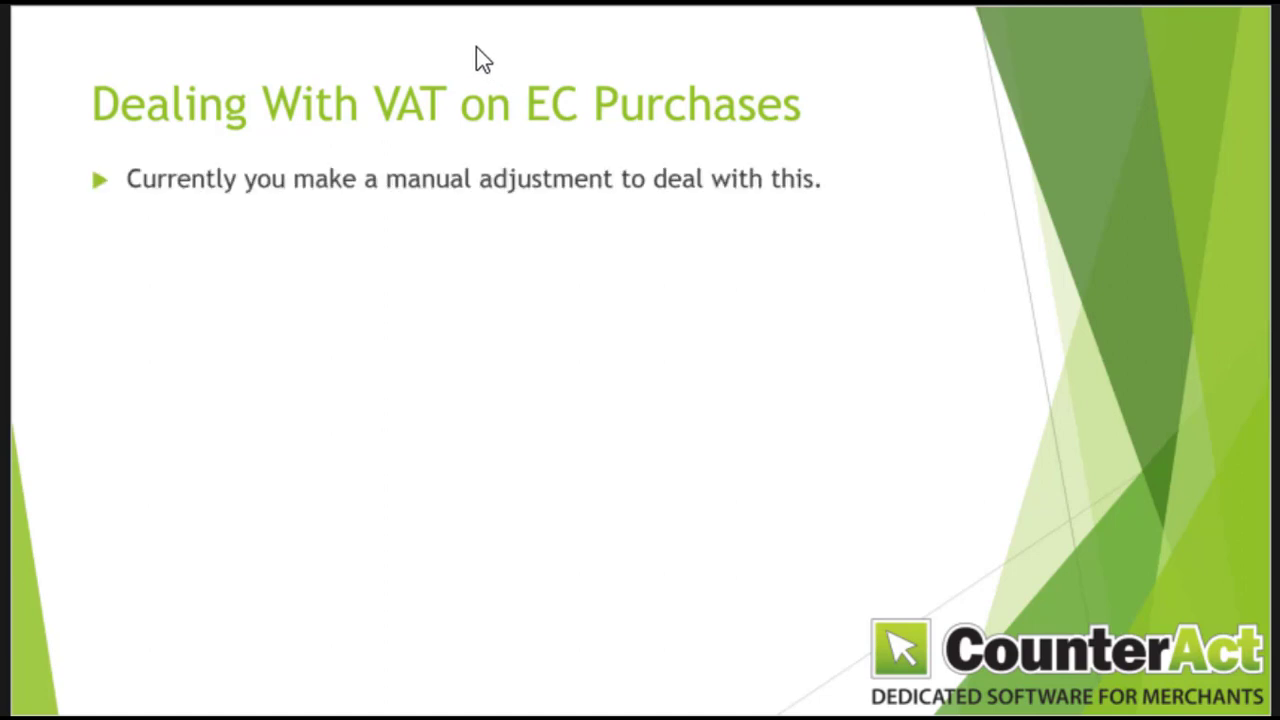